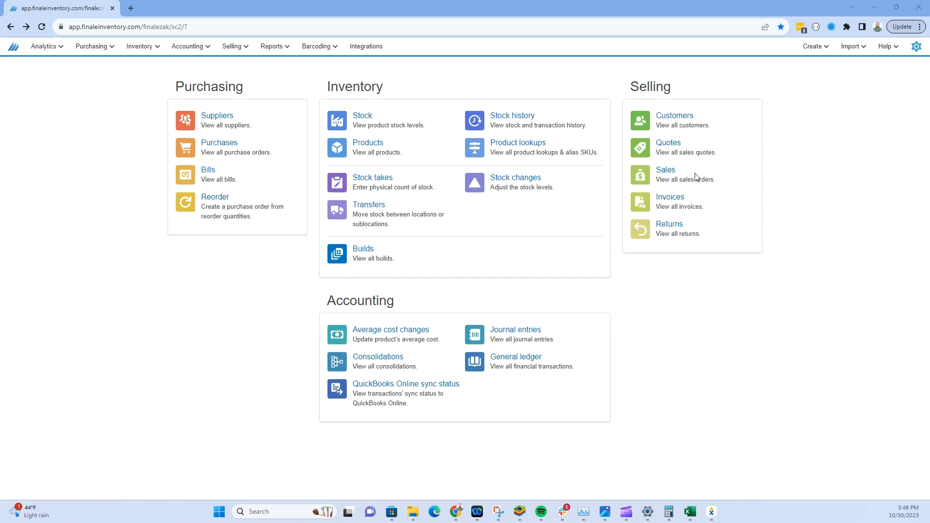
Step: Create a new sales order using the next available system order ID
click(673, 175)
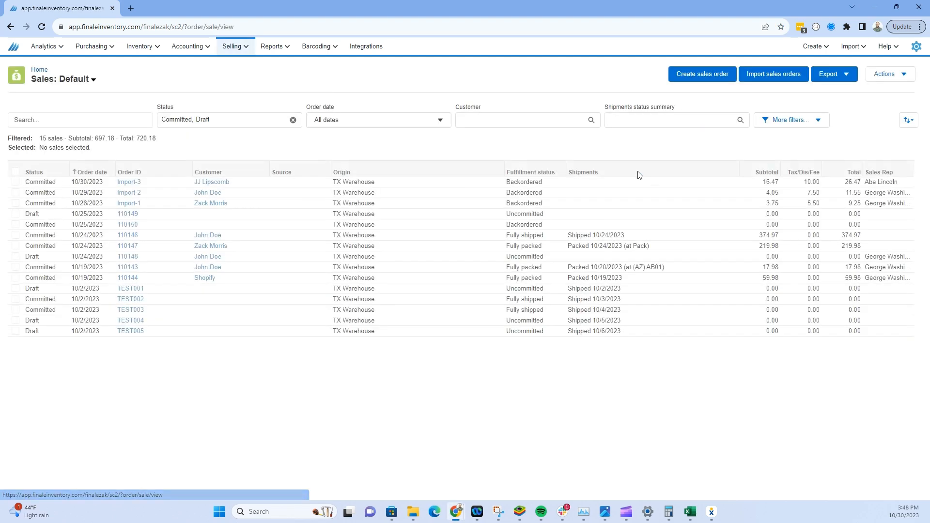
click(680, 76)
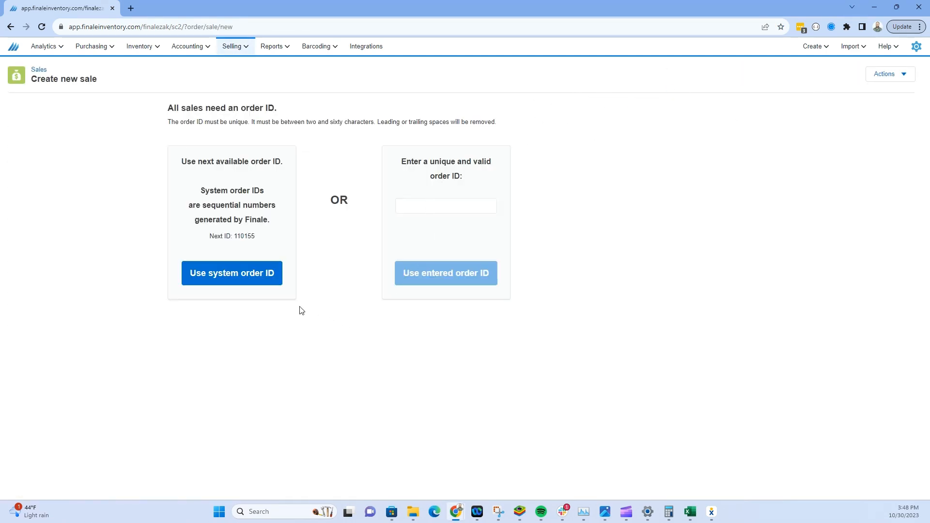
click(230, 278)
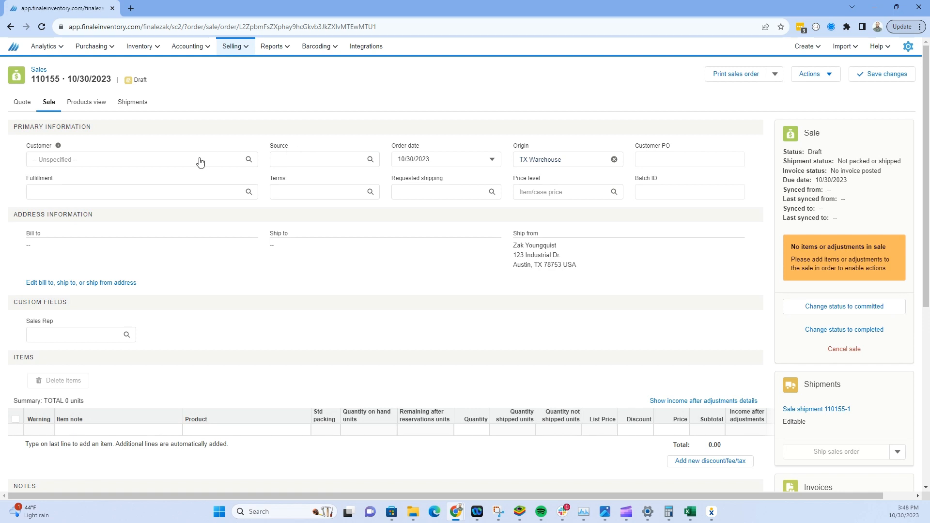
Step: Assign the first listed customer to the new sale and save the changes
click(198, 160)
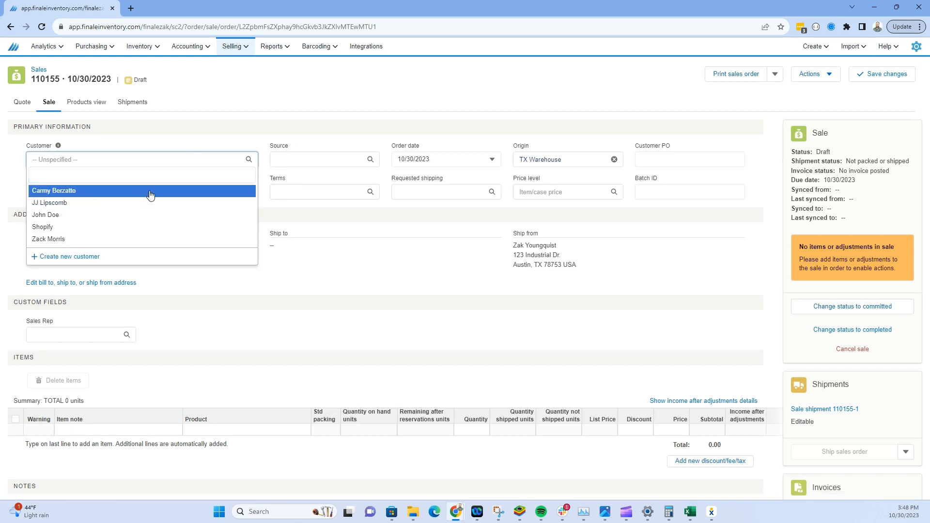
click(146, 192)
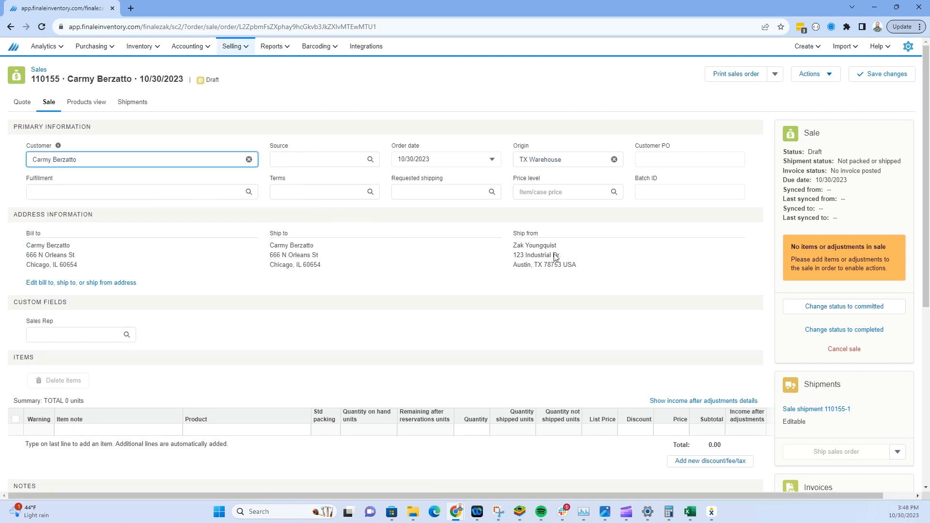
click(874, 76)
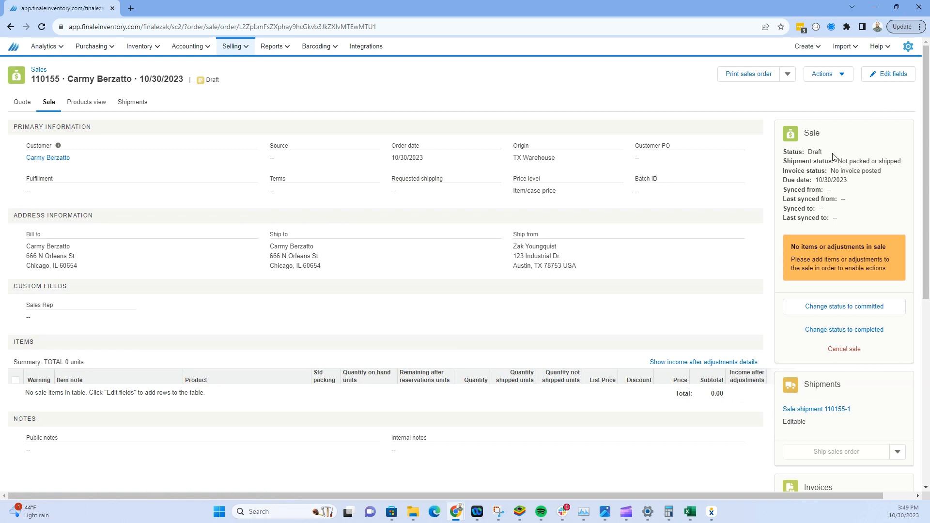
Step: Open the sales order items import for the draft order and examine its supported column titles
mouse_move(833, 154)
mouse_down()
mouse_move(782, 157)
mouse_move(823, 157)
mouse_up()
click(782, 157)
click(839, 78)
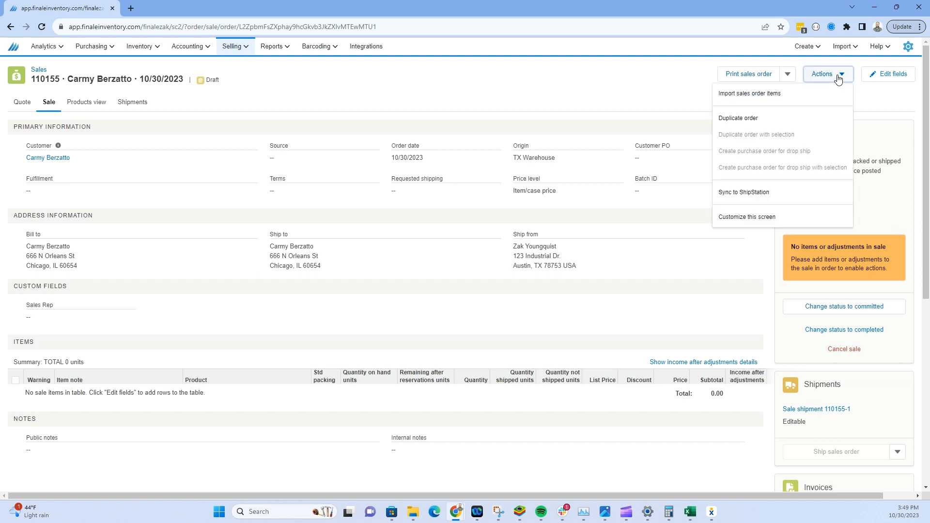
click(811, 99)
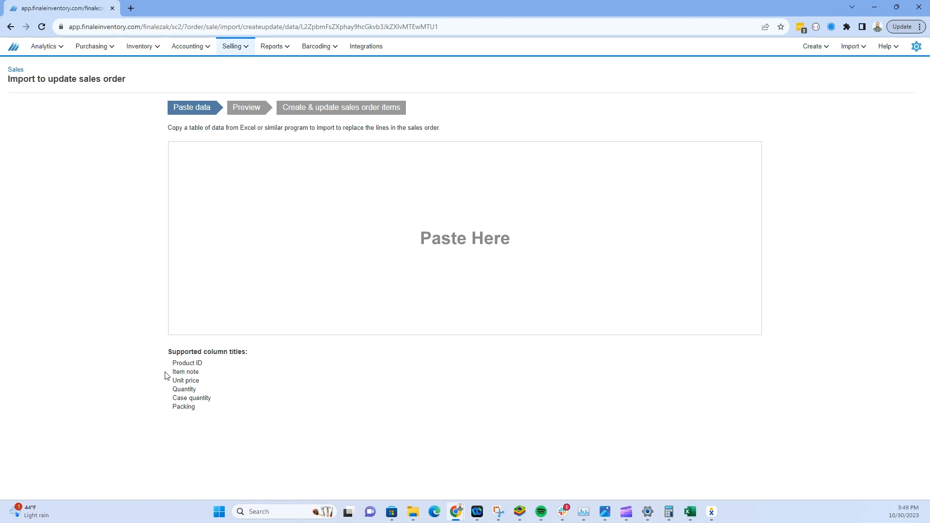
drag(171, 375, 202, 378)
drag(201, 382, 171, 384)
drag(172, 392, 199, 395)
drag(172, 399, 217, 405)
drag(173, 407, 197, 414)
Step: Switch to the Excel workbook with the order lines and hide the Unit Price column
click(689, 513)
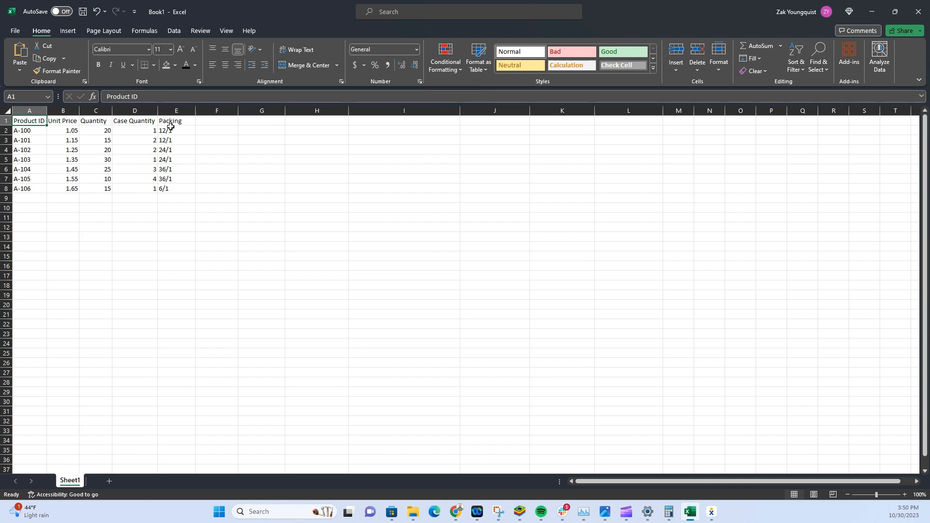
click(63, 110)
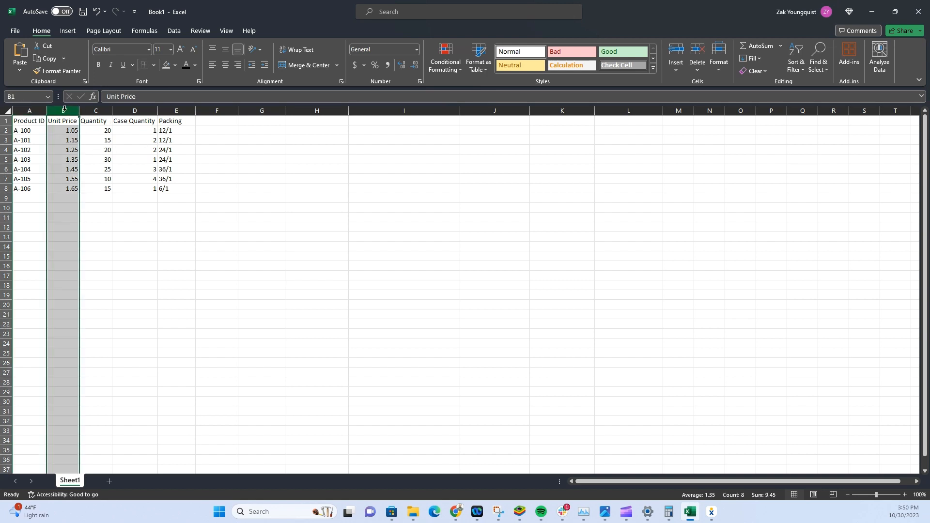
right_click(65, 112)
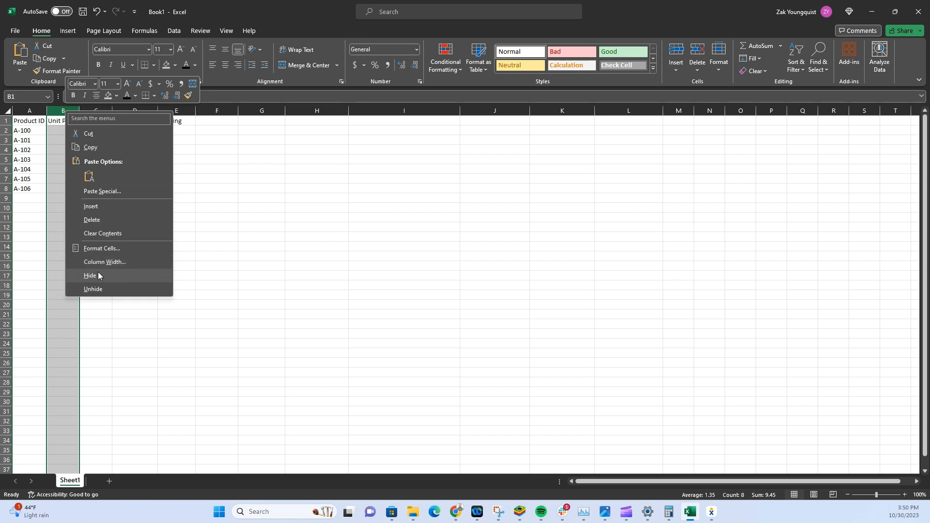
click(91, 276)
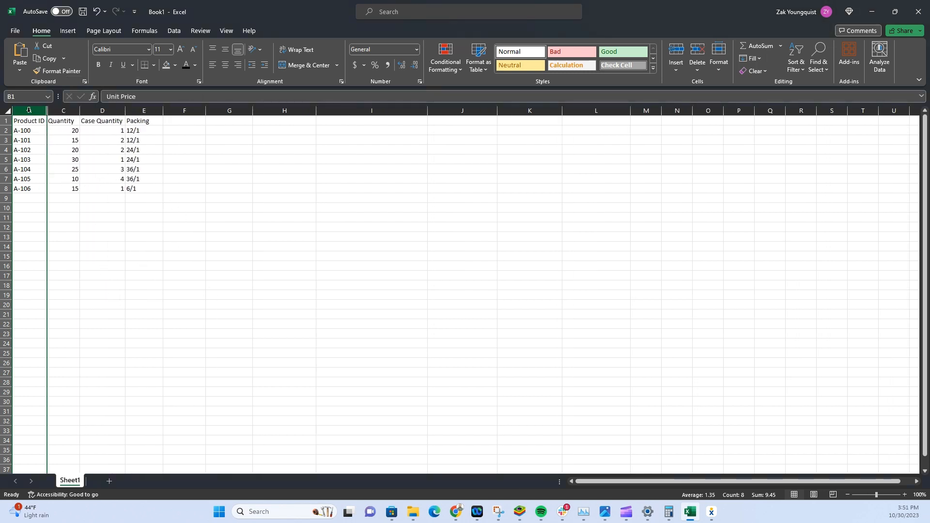
Step: Copy the Product ID and Quantity columns with their headers, down to the A-106 row
drag(26, 122, 60, 189)
right_click(59, 179)
click(83, 214)
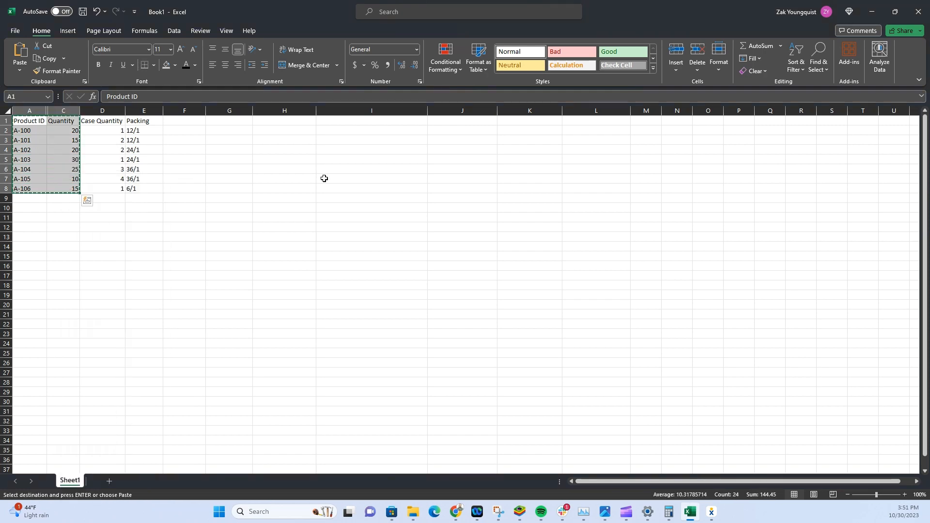
Step: Return to Finale Inventory, paste the Product ID and Quantity data into the import, and commit it to the sales order
click(872, 12)
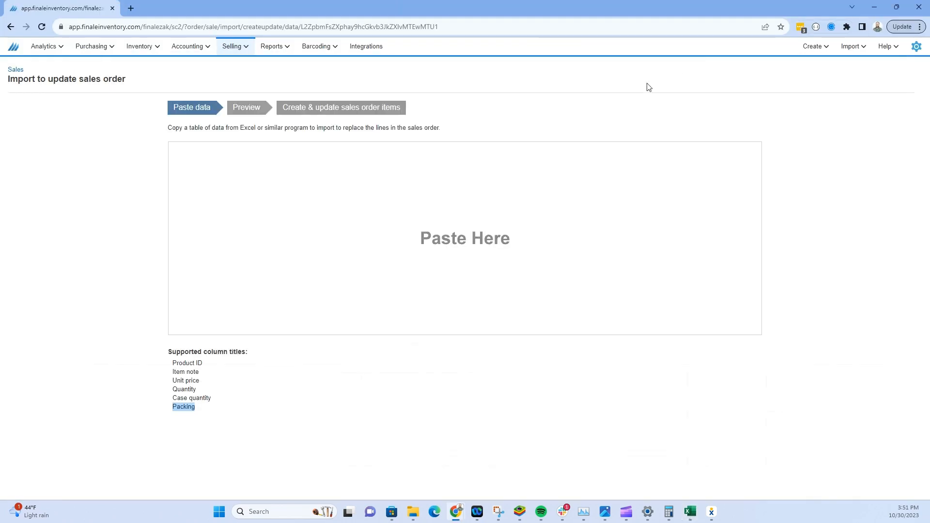
right_click(437, 187)
click(470, 256)
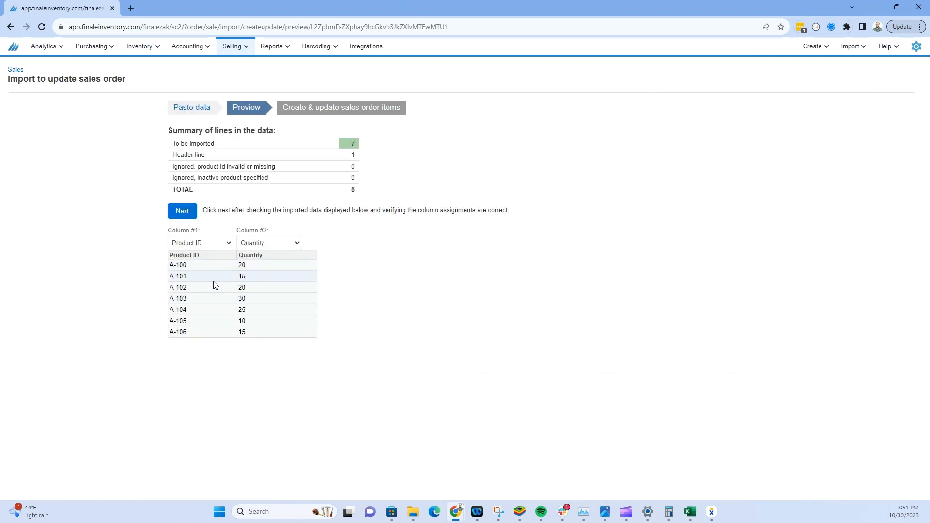
click(190, 213)
click(199, 167)
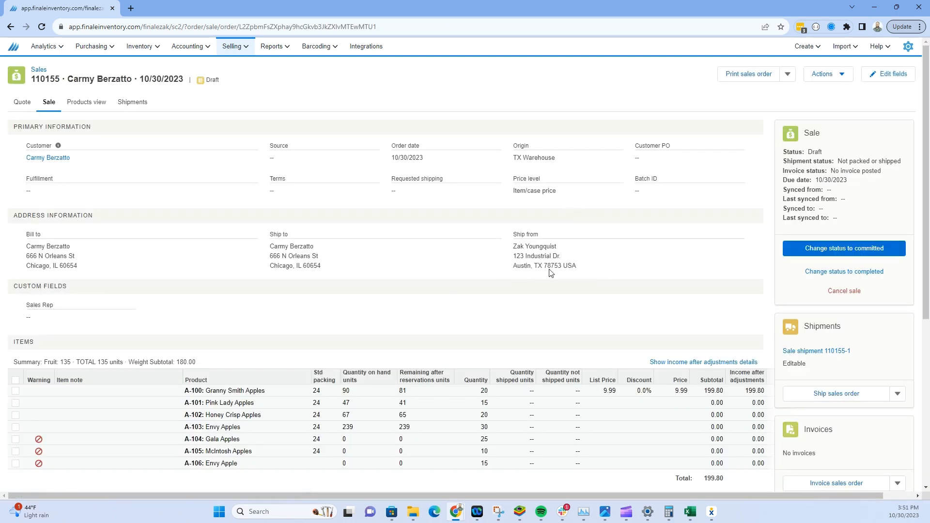
scroll(557, 269, down, 1)
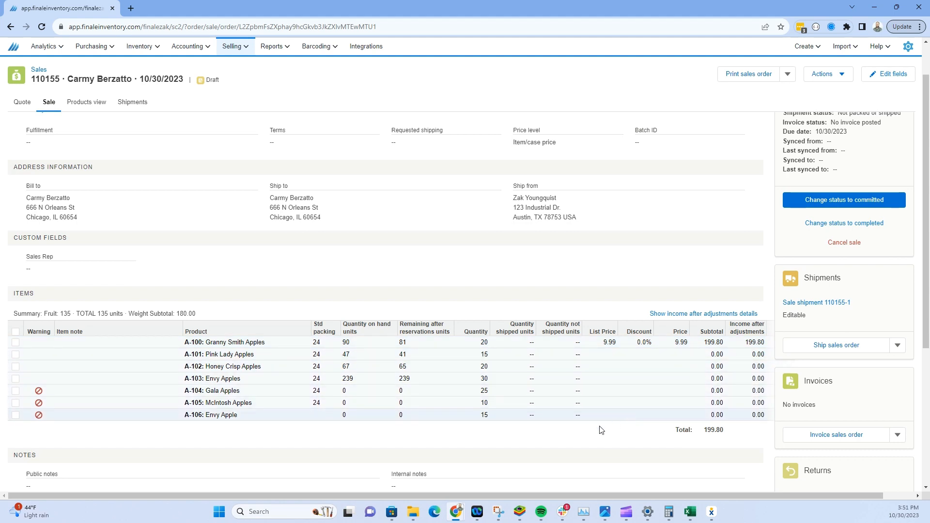
Step: Switch back to the Excel workbook and unhide the Unit Price column
click(688, 511)
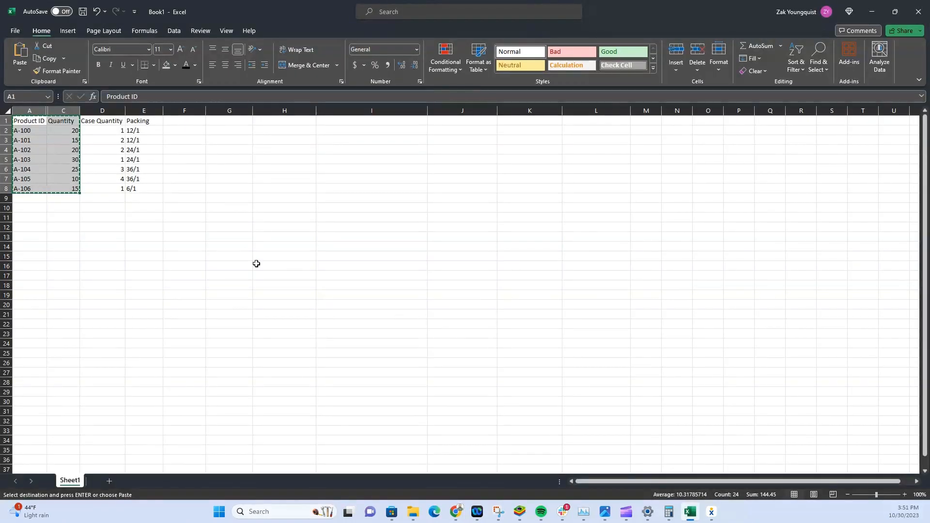
drag(36, 109, 61, 111)
right_click(59, 112)
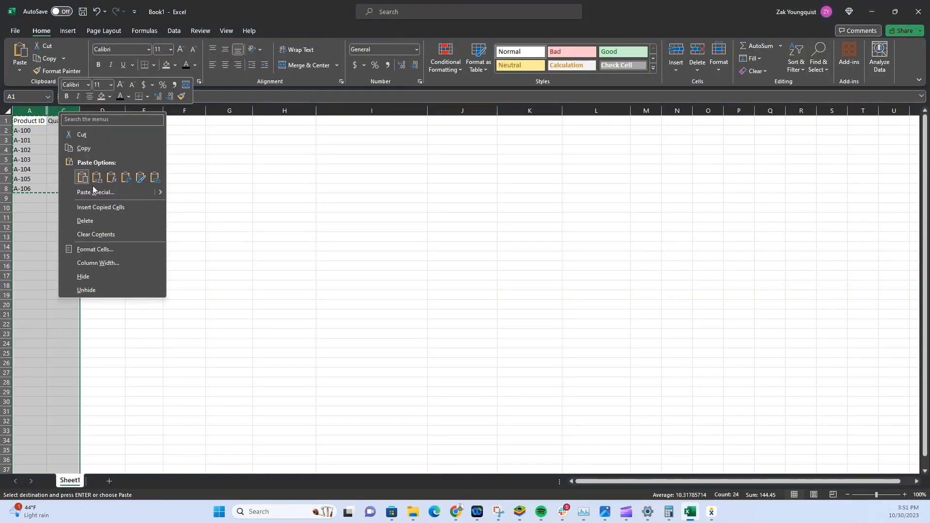
click(84, 290)
Step: Copy the Product ID, Unit Price and Quantity columns with headers, range A1:C8
drag(32, 121, 94, 187)
key(ctrl+v)
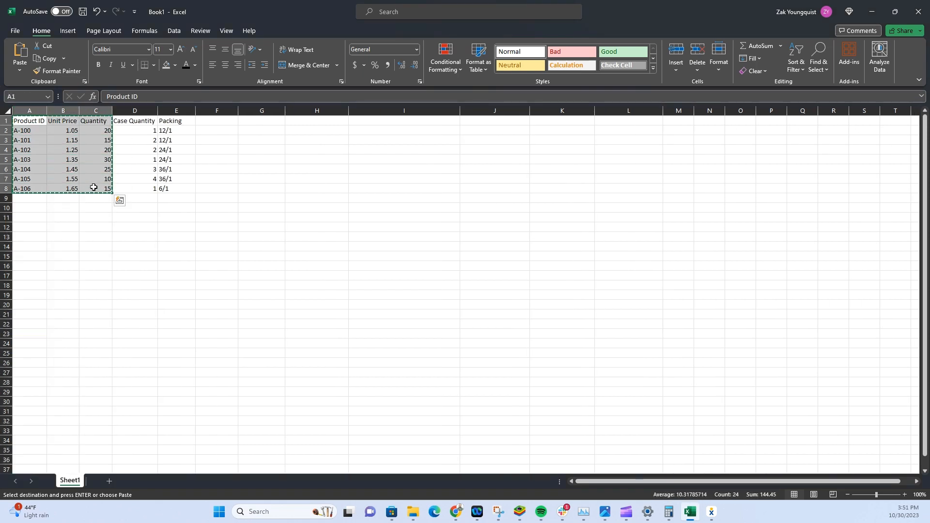
right_click(87, 160)
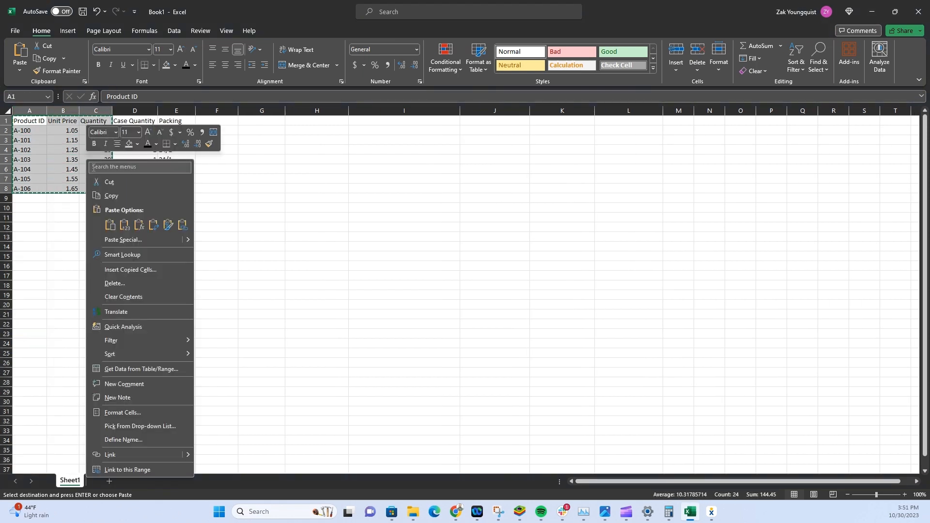
click(120, 196)
Step: In Finale Inventory, import the copied Product ID, Unit Price and Quantity data into the same sales order and commit it
click(863, 20)
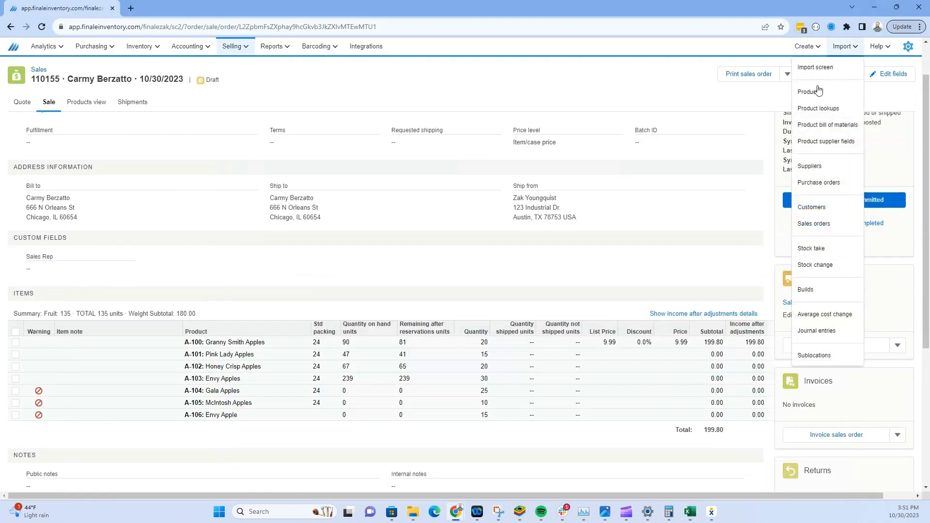
click(833, 77)
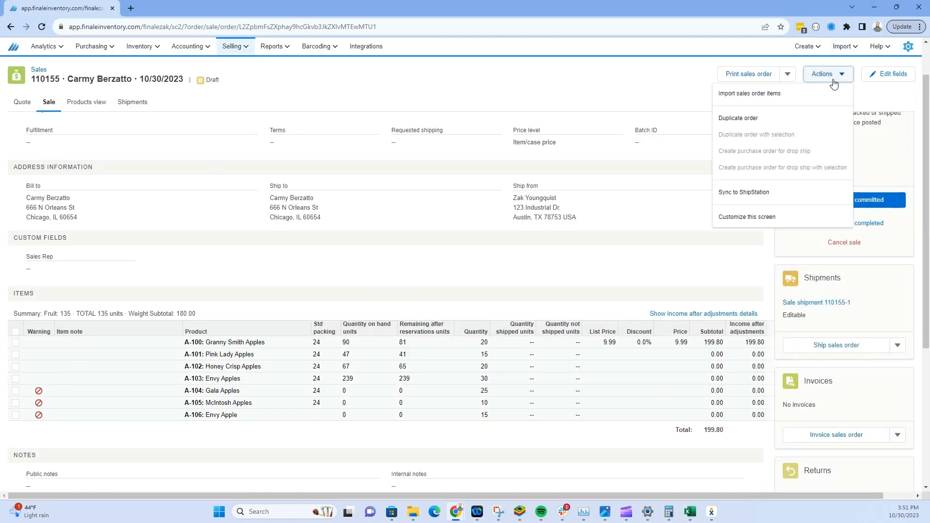
click(798, 95)
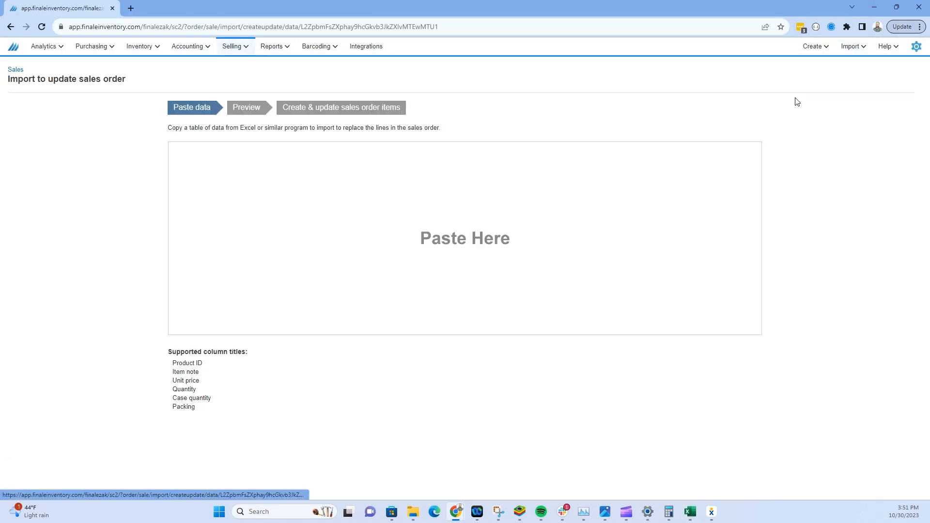
right_click(478, 208)
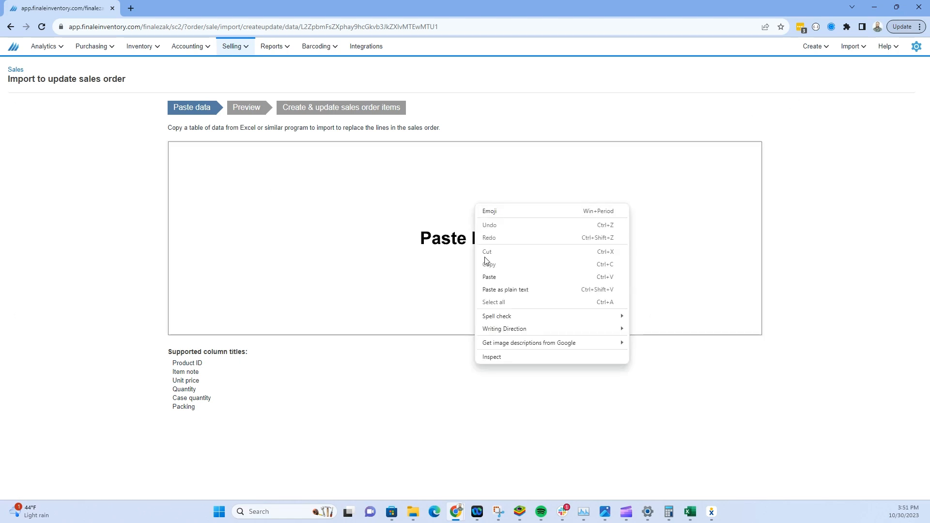
click(489, 277)
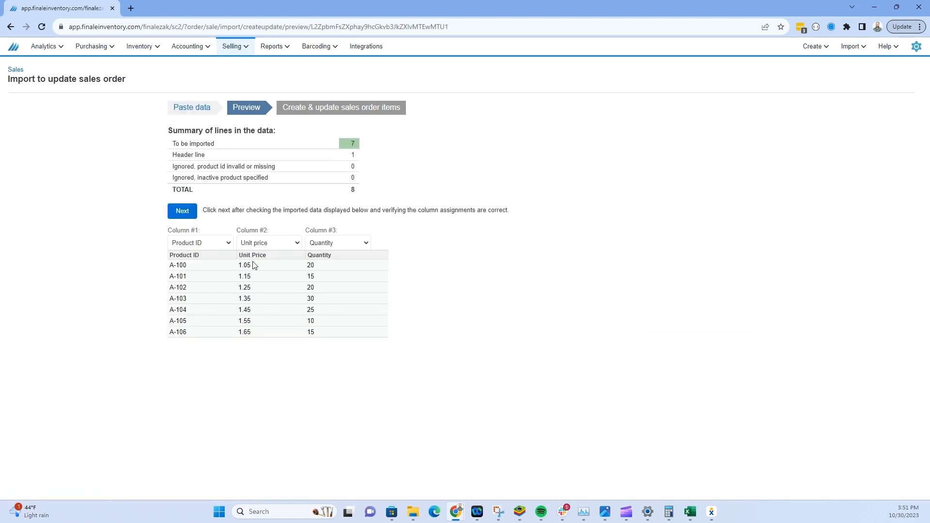
click(196, 216)
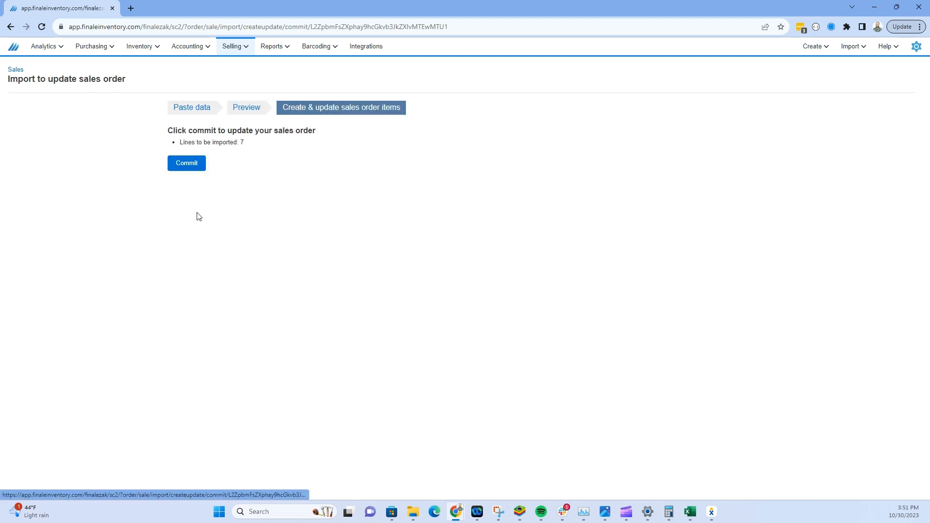
click(195, 166)
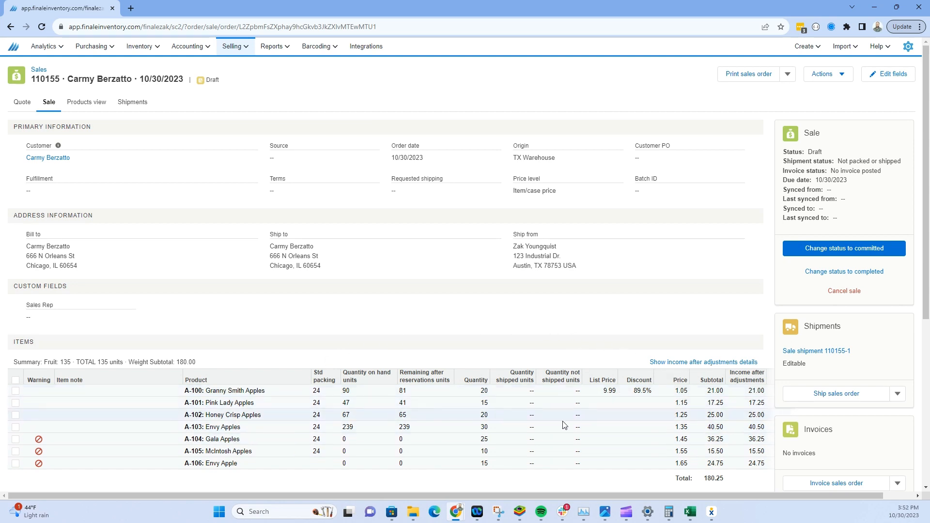
Step: Switch to the Excel workbook and hide the Quantity column
click(688, 513)
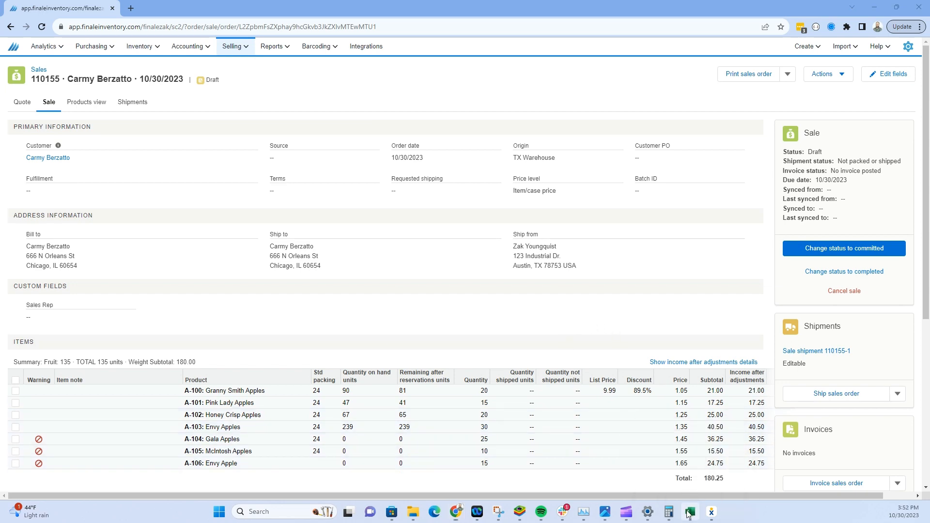
click(166, 210)
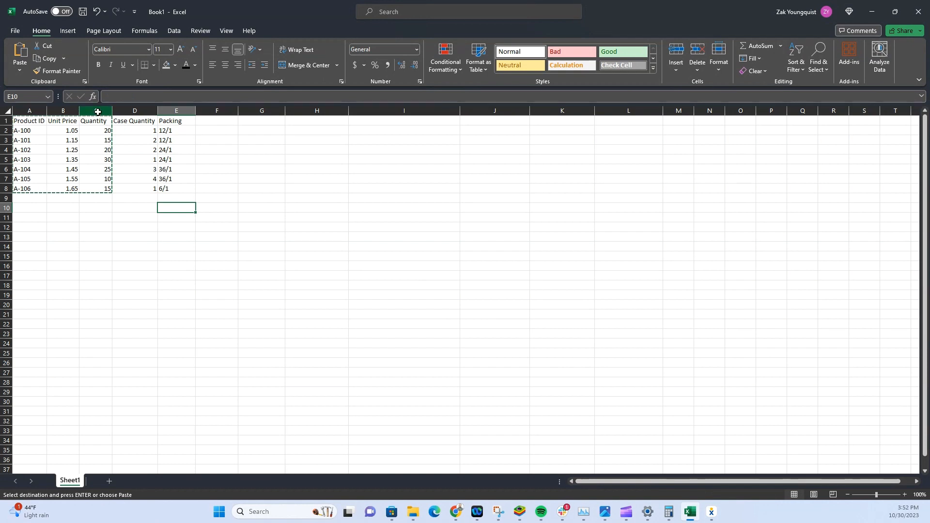
right_click(98, 111)
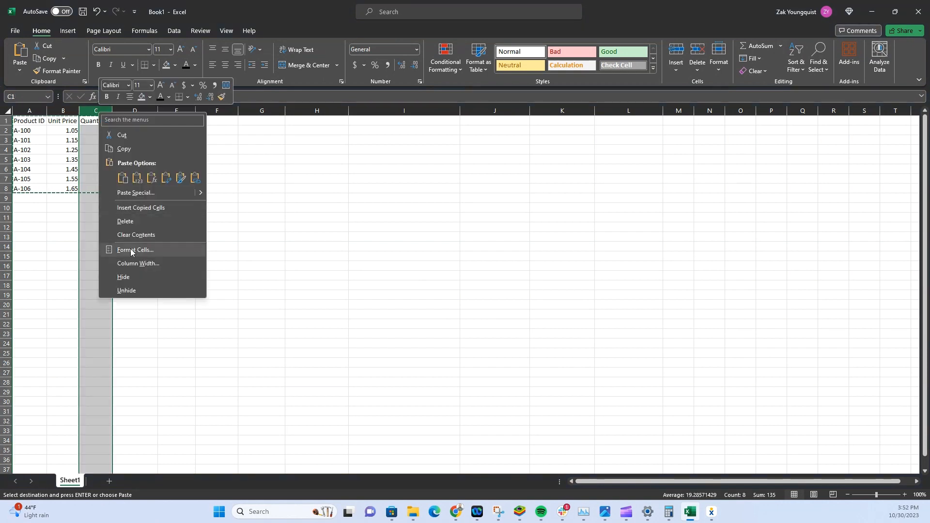
click(124, 277)
click(129, 172)
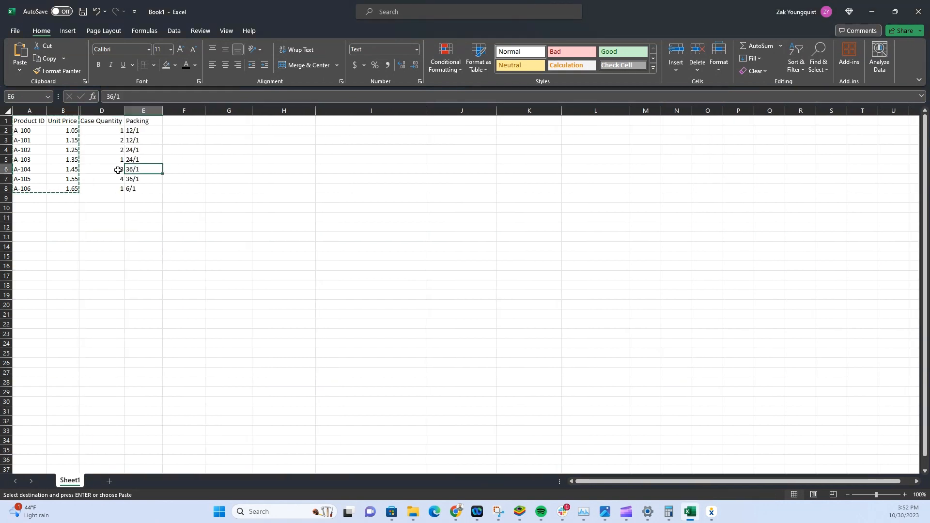
Step: Copy the Product ID, Unit Price, Case Quantity and Packing columns with headers, down to row 8
drag(31, 119, 141, 193)
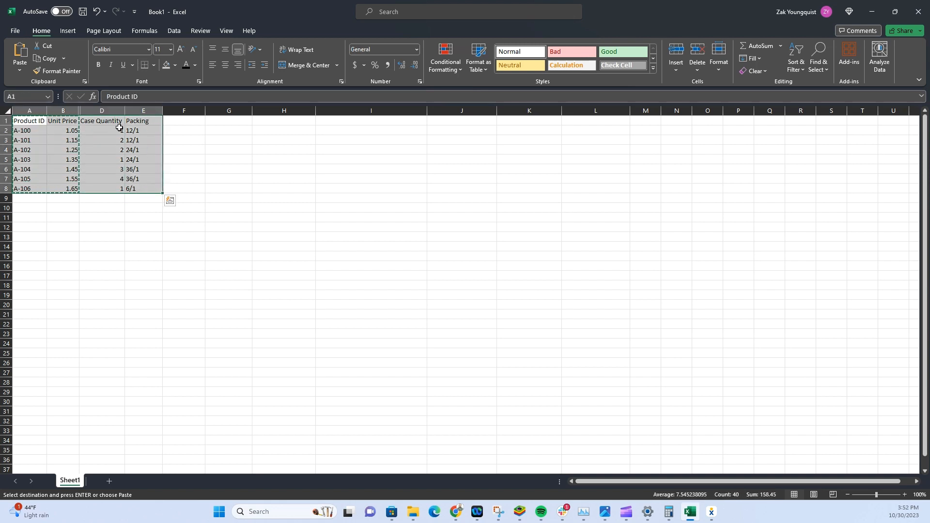
right_click(117, 150)
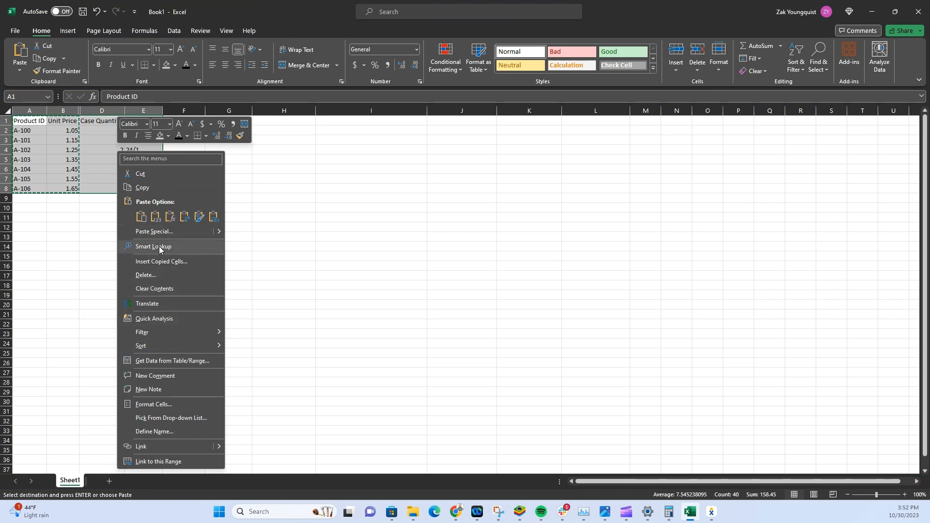
click(142, 188)
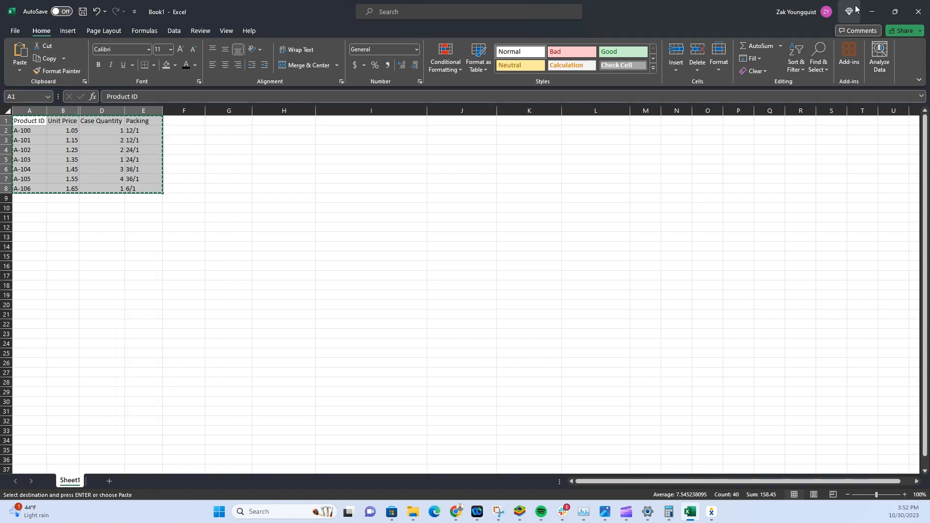
Step: Switch to Finale Inventory, import the copied Product ID, Unit Price, Case Quantity and Packing data into the open sales order, and commit the import
click(870, 12)
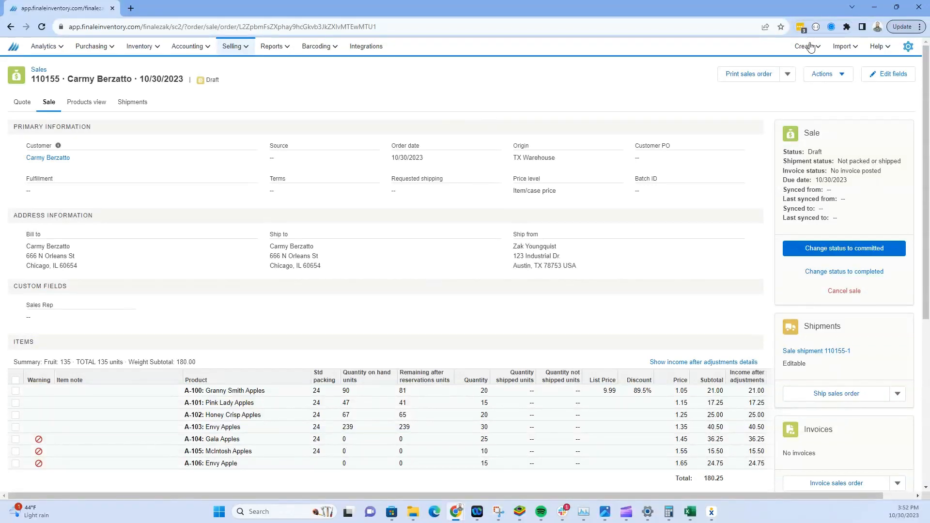
click(830, 75)
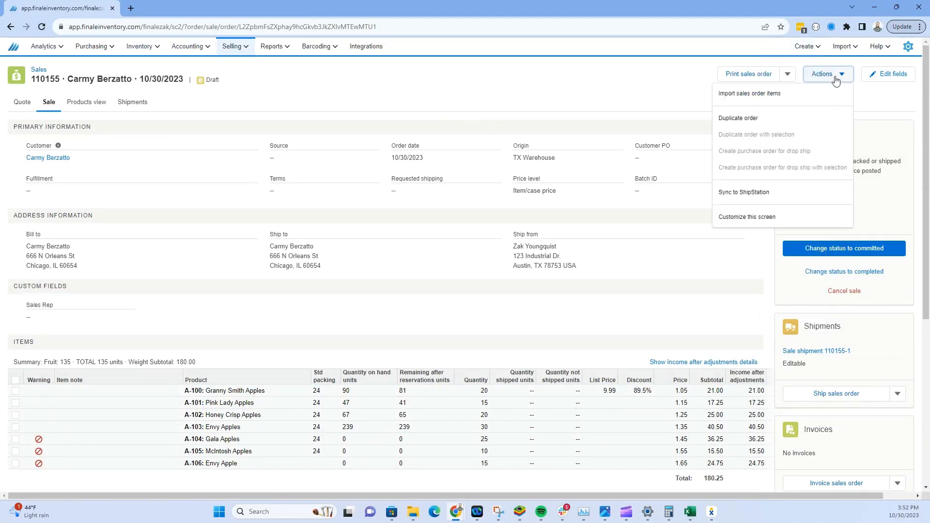
click(808, 101)
right_click(434, 198)
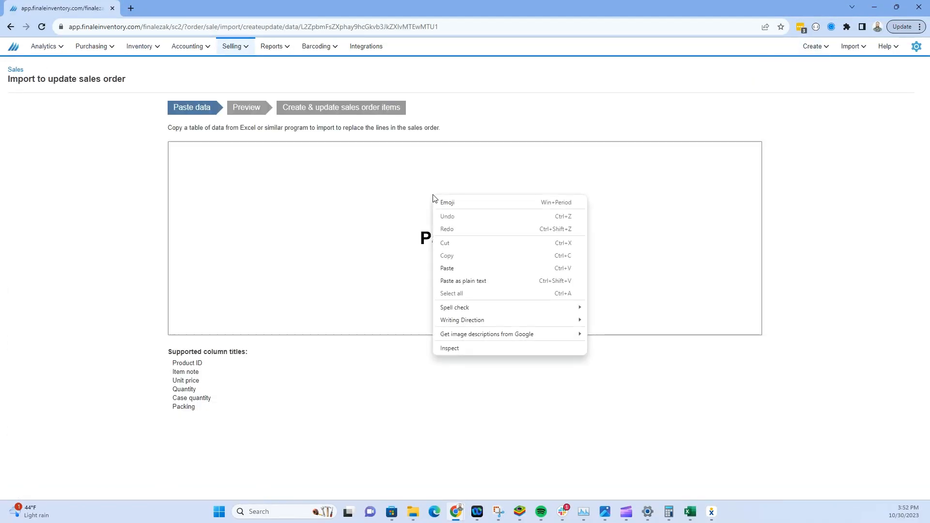
click(460, 269)
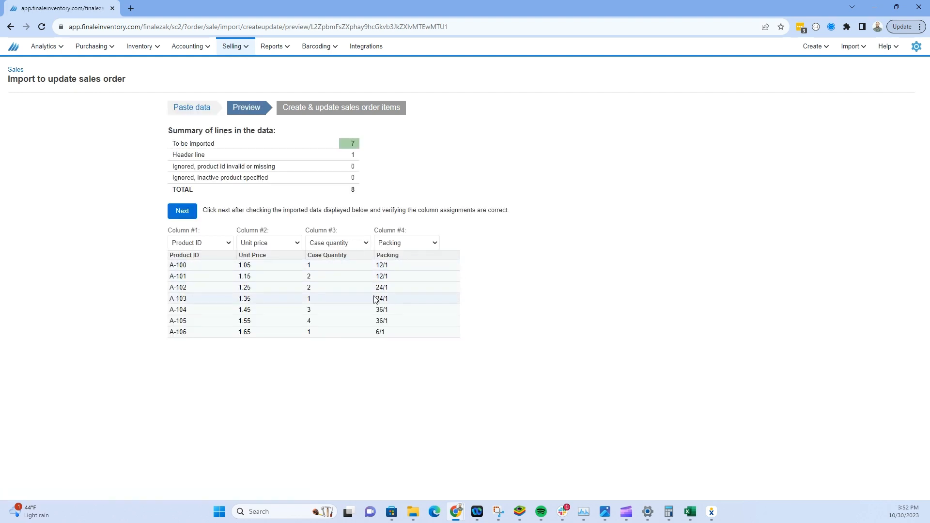
click(183, 211)
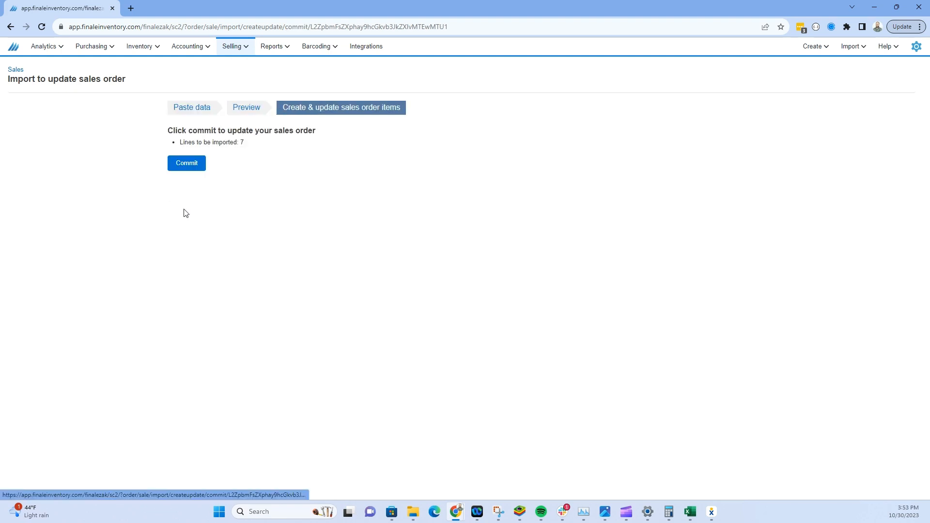
click(192, 173)
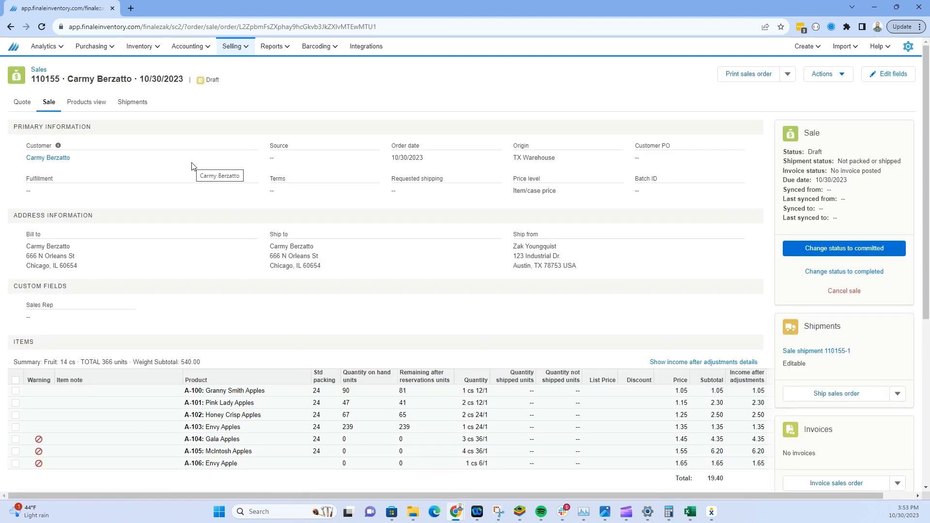
Step: Change the sales order's status from draft to committed
drag(298, 496, 317, 496)
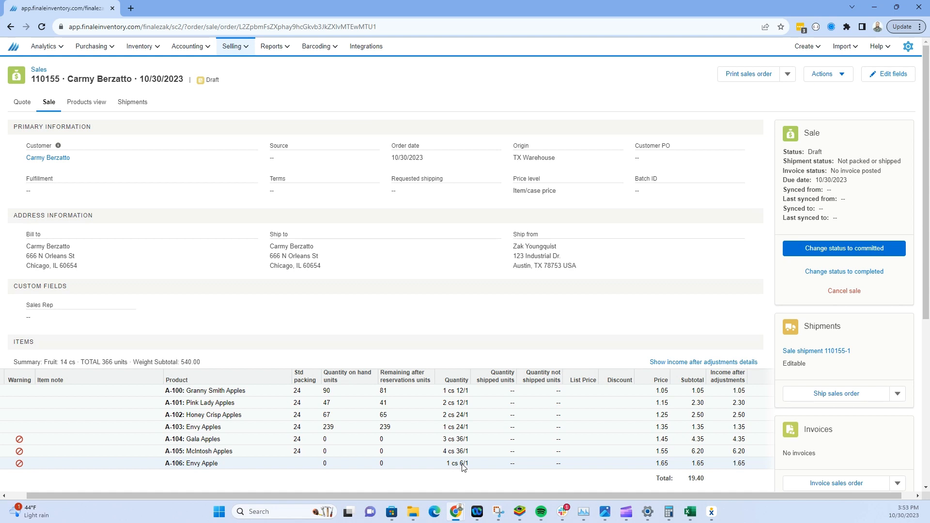
click(811, 250)
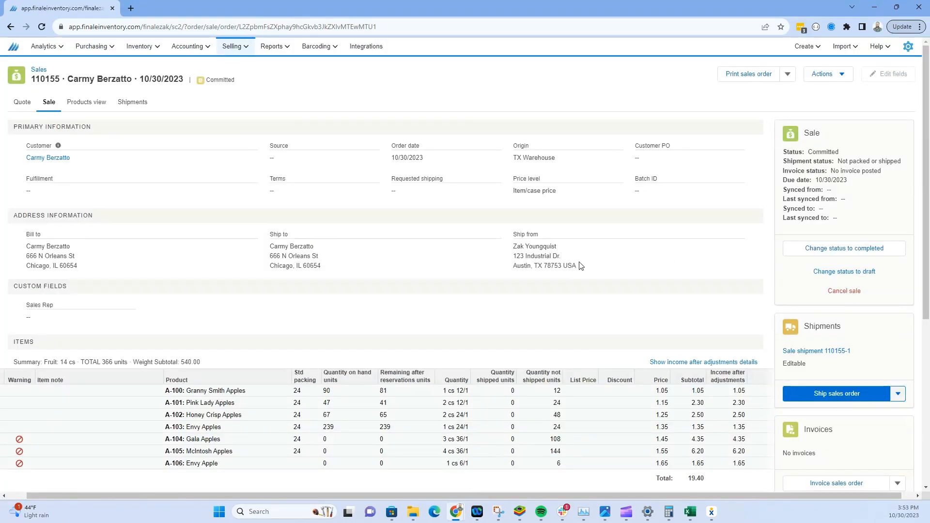